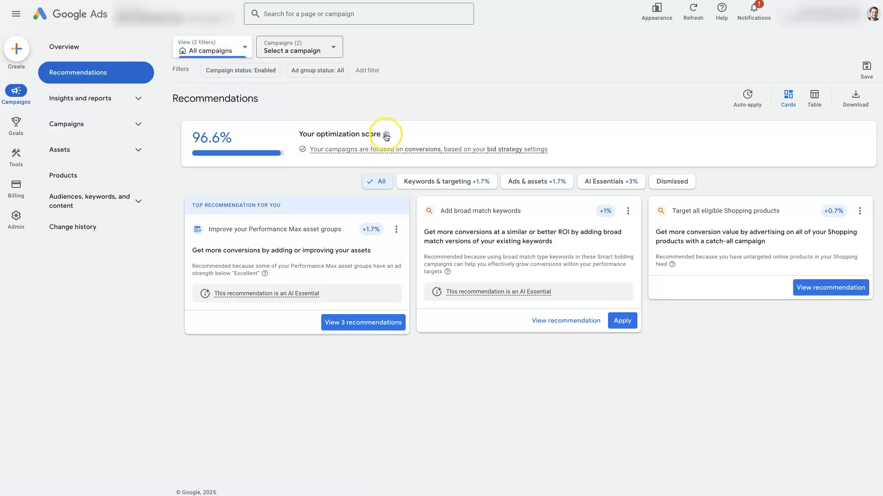
Examine the account's optimization score and the AI Essential explanation on the "Improve your Performance Max asset groups" recommendation.
left_click_drag(171, 98, 810, 392)
left_click(798, 390)
left_click_drag(298, 131, 380, 130)
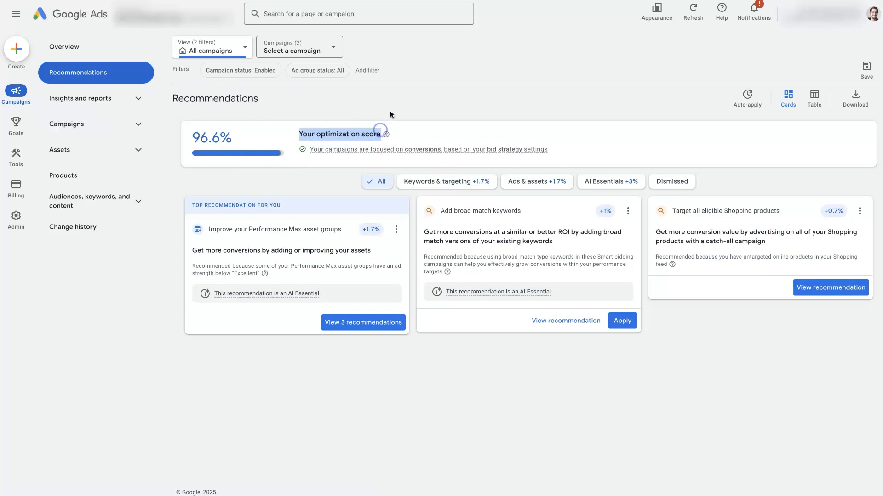
left_click(387, 134)
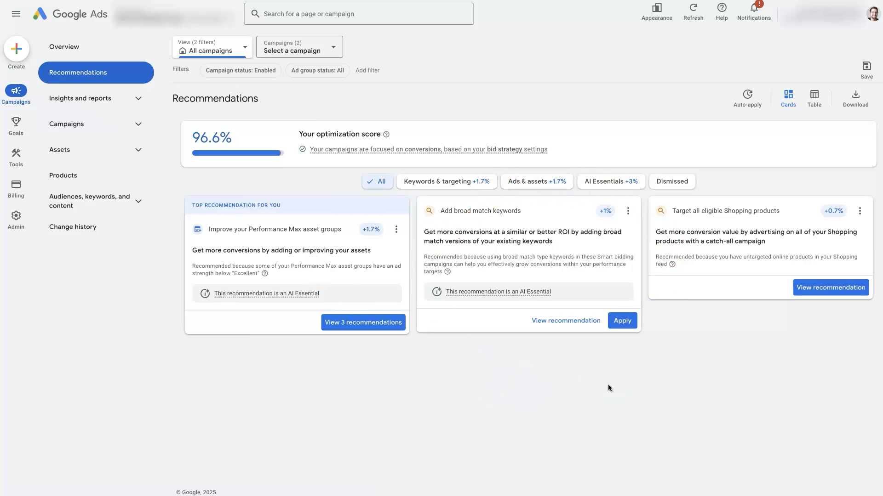
mouse_move(292, 295)
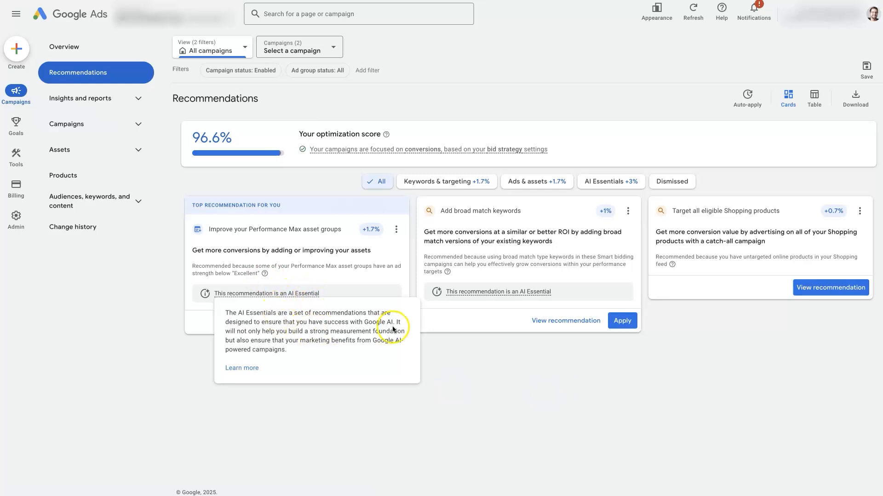
left_click_drag(393, 321, 365, 322)
left_click(367, 332)
left_click(468, 378)
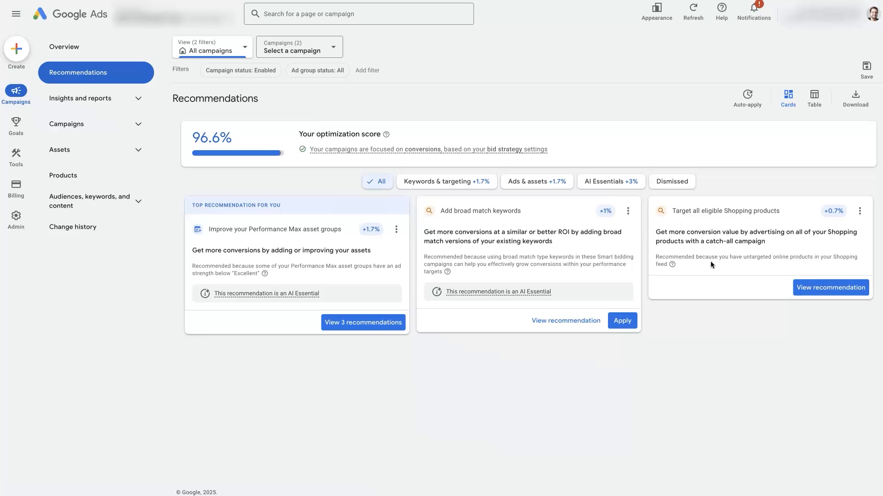
left_click_drag(260, 99, 171, 99)
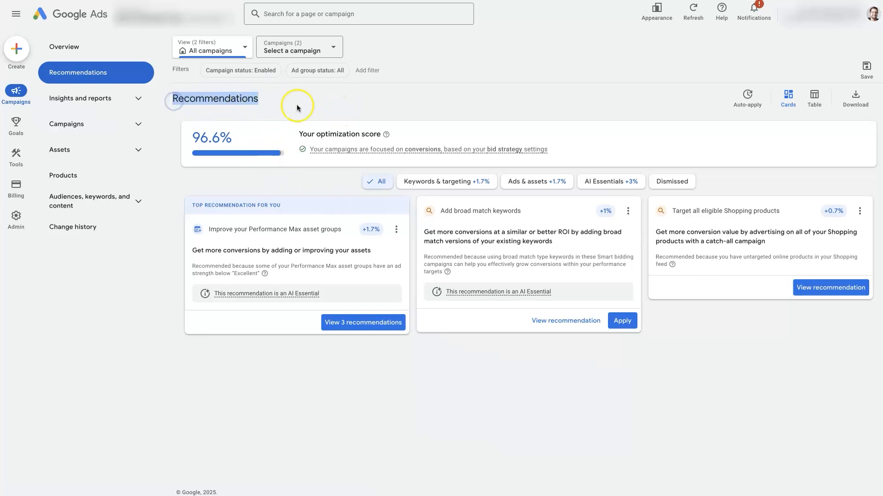
left_click(261, 99)
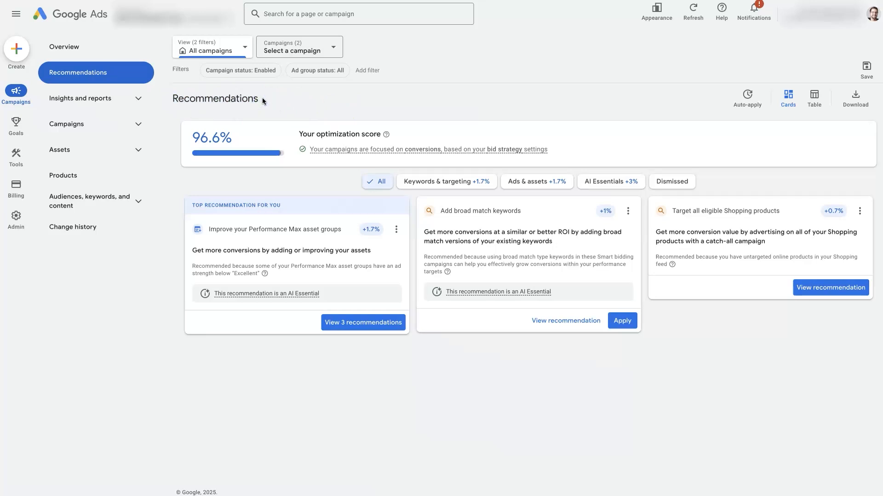
left_click(272, 107)
left_click_drag(232, 138, 186, 137)
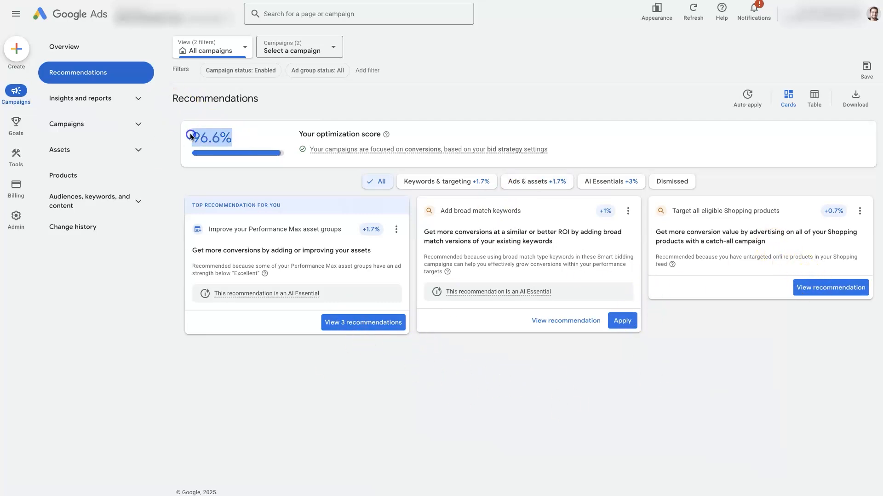
left_click(265, 178)
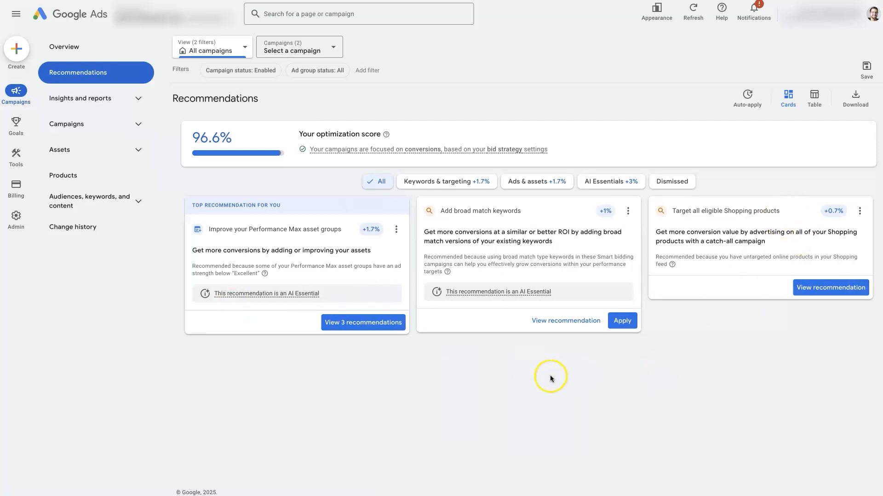
Review the "Add broad match keywords" recommendation and the details of the bid strategy behind the campaigns' conversion focus.
left_click_drag(522, 210, 440, 213)
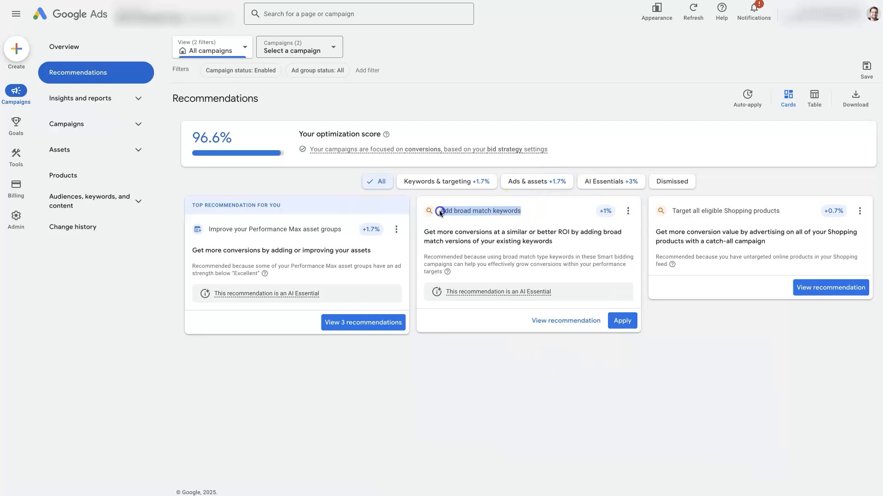
left_click(522, 211)
left_click_drag(522, 210, 442, 210)
mouse_move(297, 295)
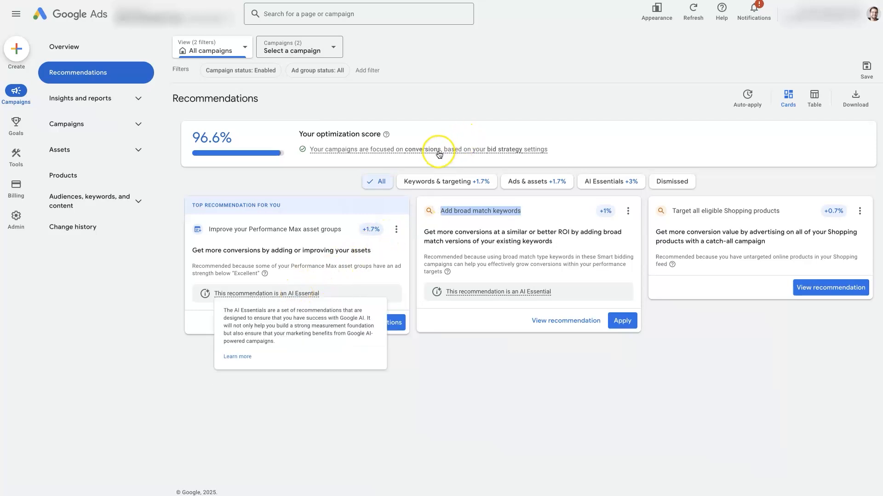
mouse_move(436, 152)
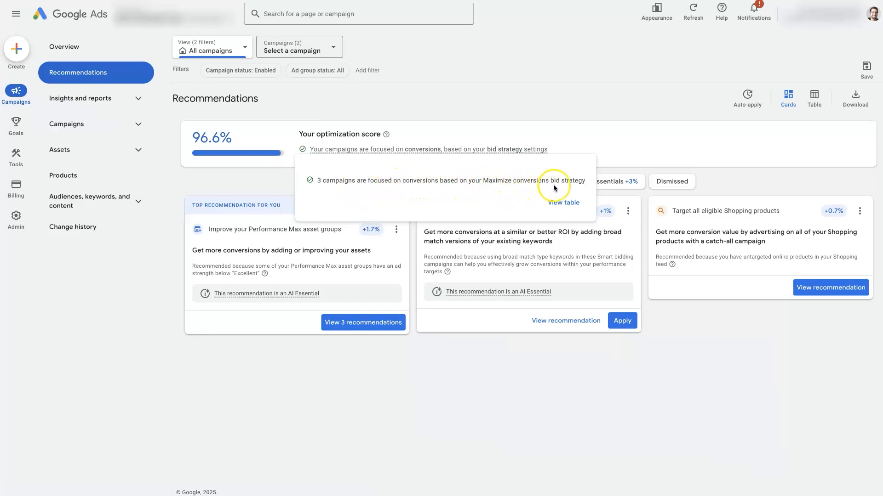
left_click_drag(482, 180, 588, 177)
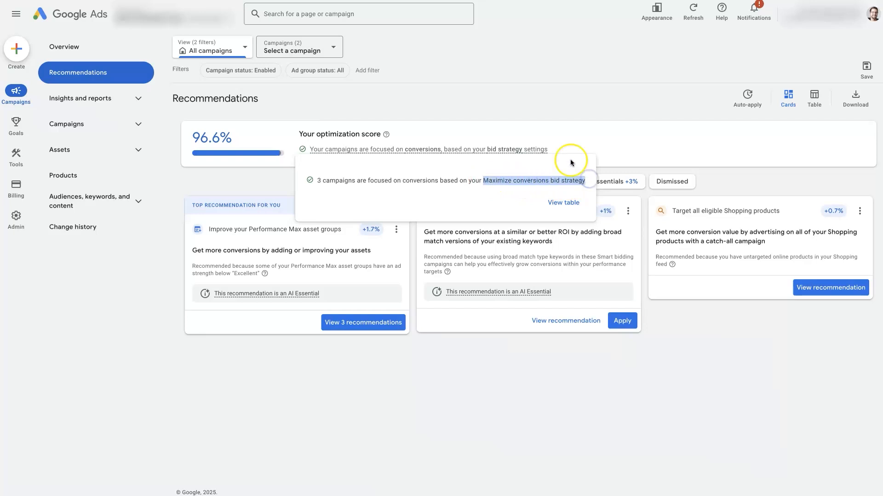
left_click(513, 384)
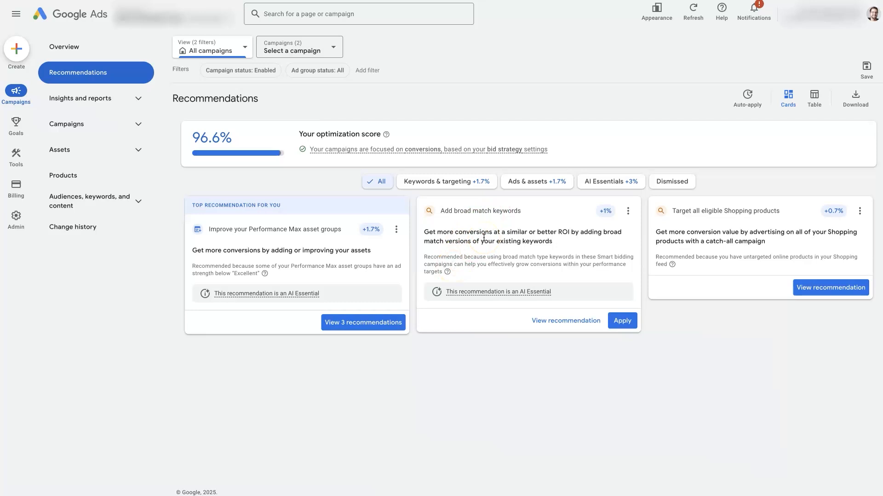
Dismiss the "Add broad match keywords" recommendation with the reason "I don't think this will improve my performance" and check the optimization score.
left_click(627, 211)
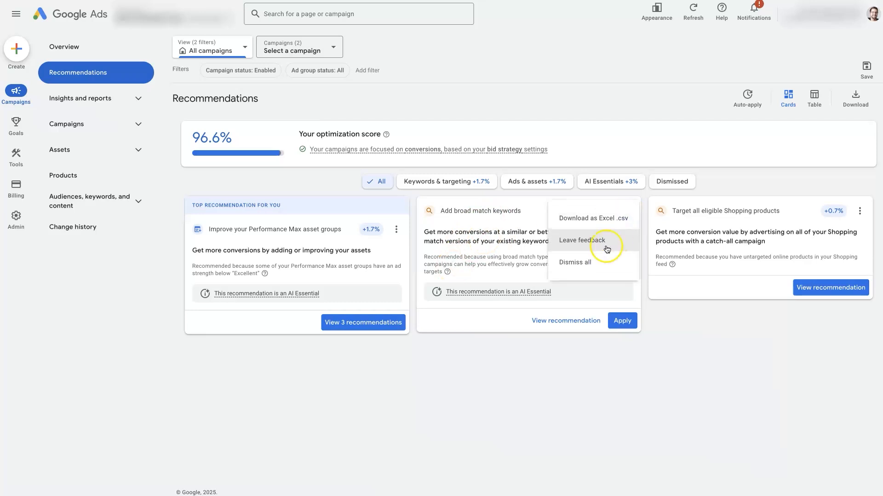
left_click(599, 259)
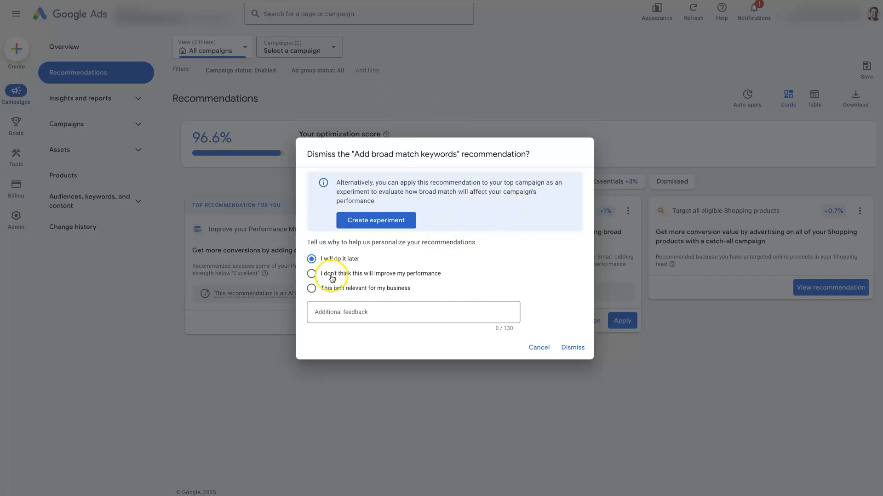
left_click(312, 274)
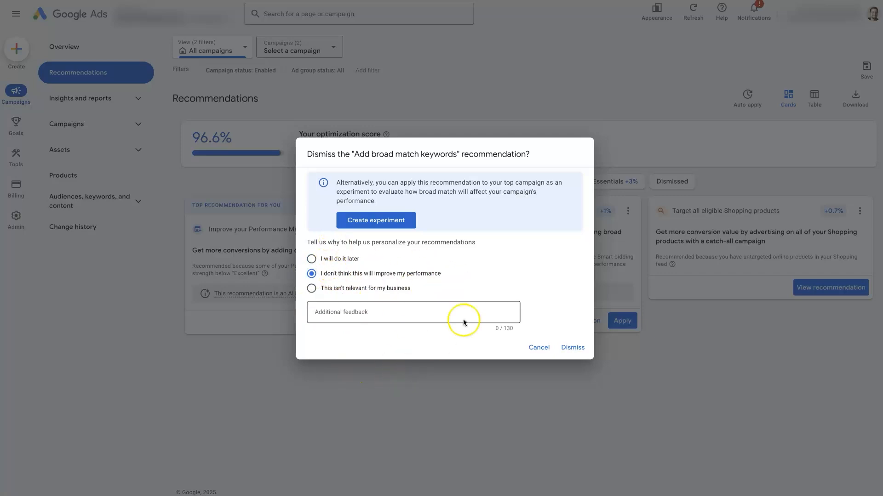
left_click(571, 348)
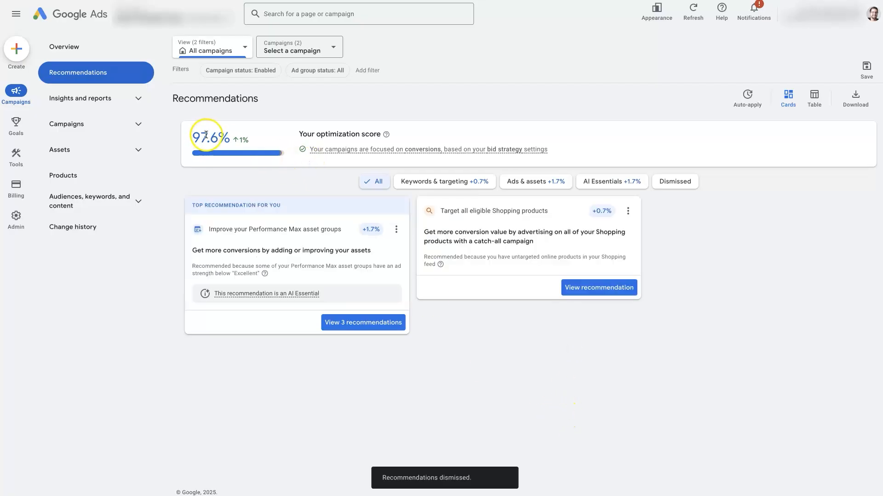
left_click_drag(206, 135, 201, 135)
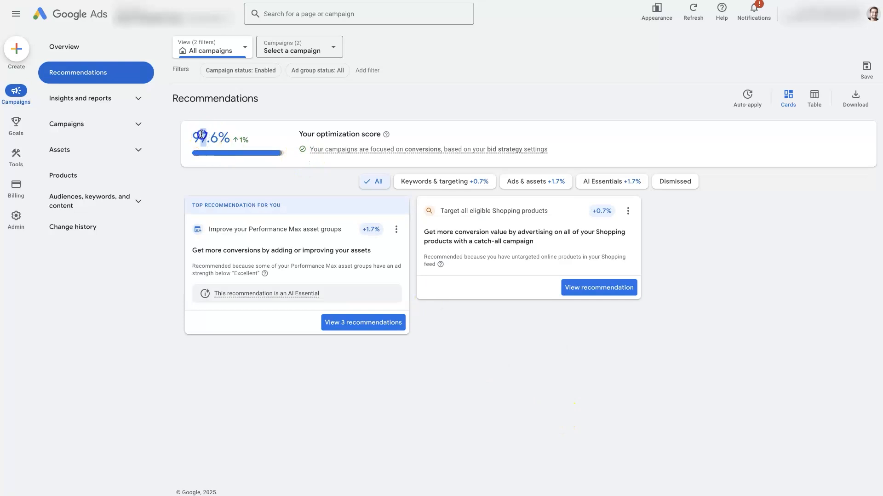
left_click(231, 176)
left_click_drag(253, 140, 234, 141)
left_click(311, 190)
Dismiss the "Target all eligible Shopping products" recommendation with the reason "I don't think this will improve my performance" and check the score change.
left_click(627, 210)
left_click(605, 268)
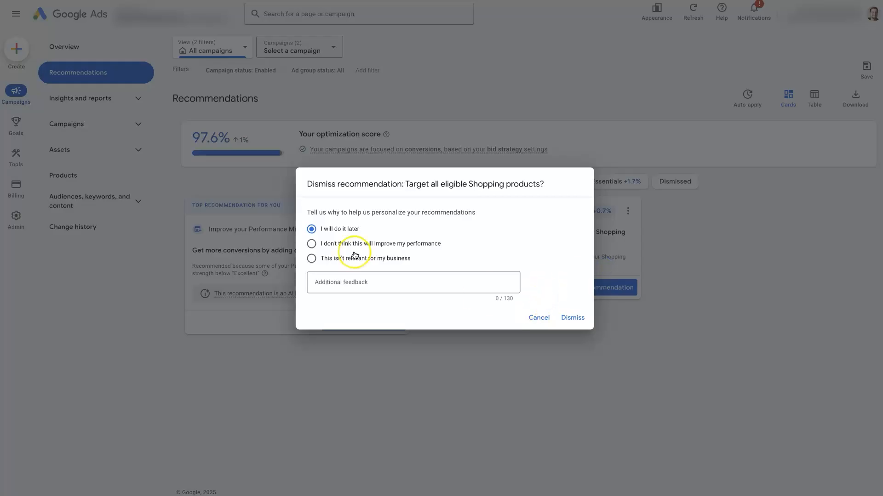
left_click(311, 243)
left_click(580, 318)
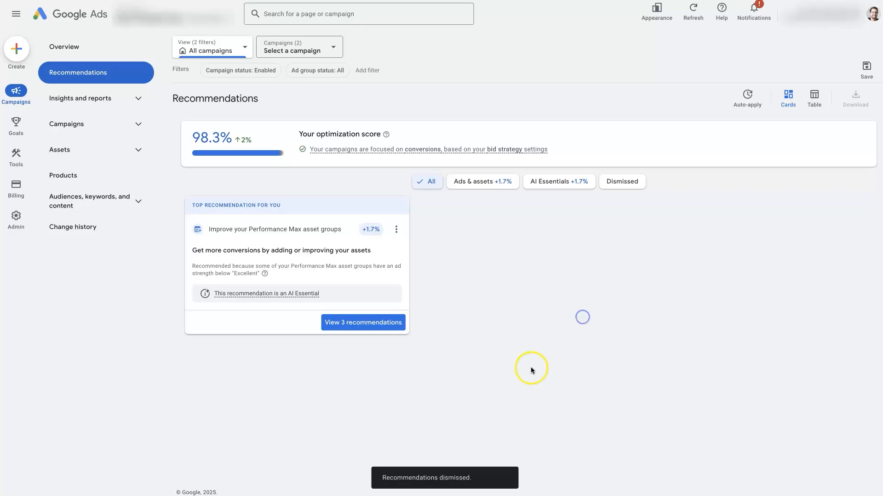
double_click(230, 137)
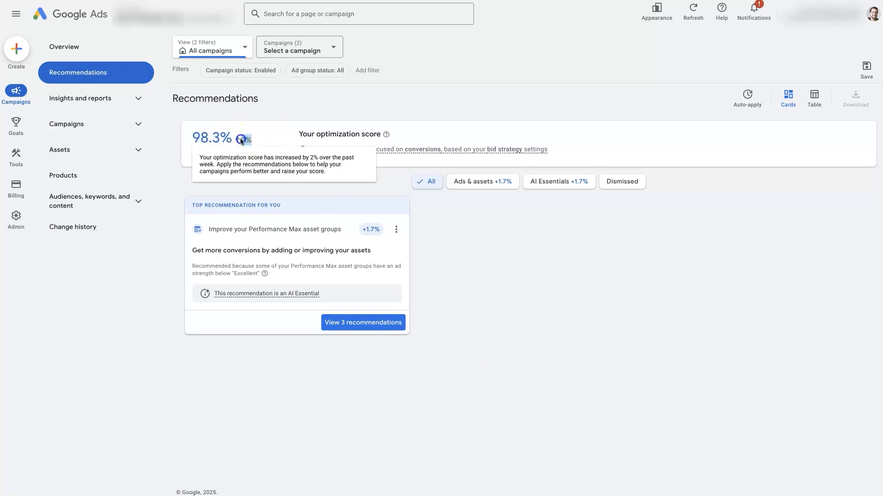
left_click(492, 234)
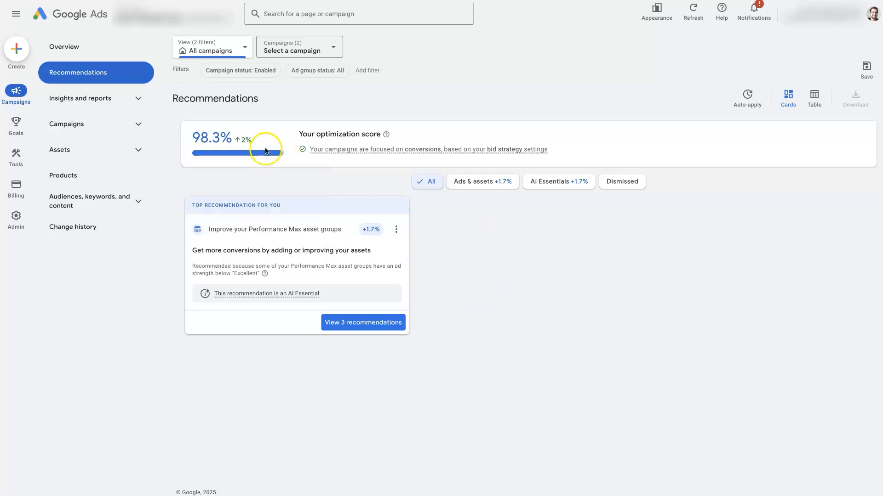
mouse_move(274, 156)
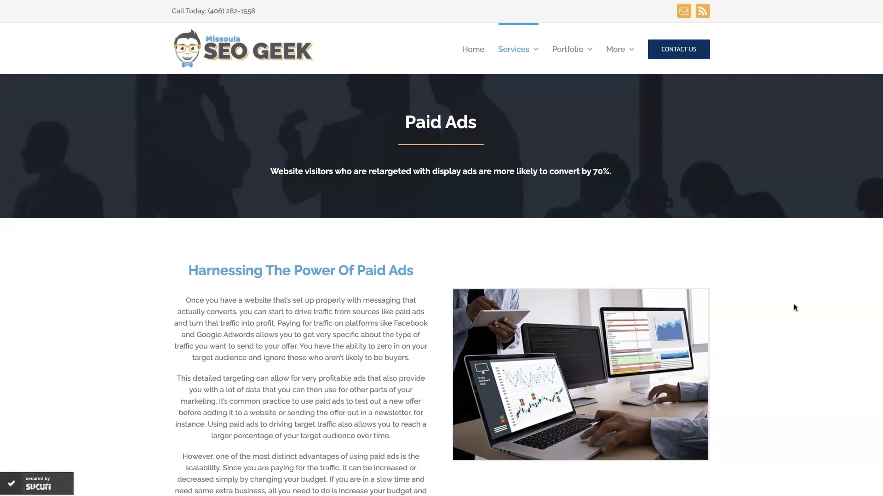
Look through the agency website's Paid Ads page down to the "Increase Sales With Google Ads" section.
scroll(781, 340, "down", 15)
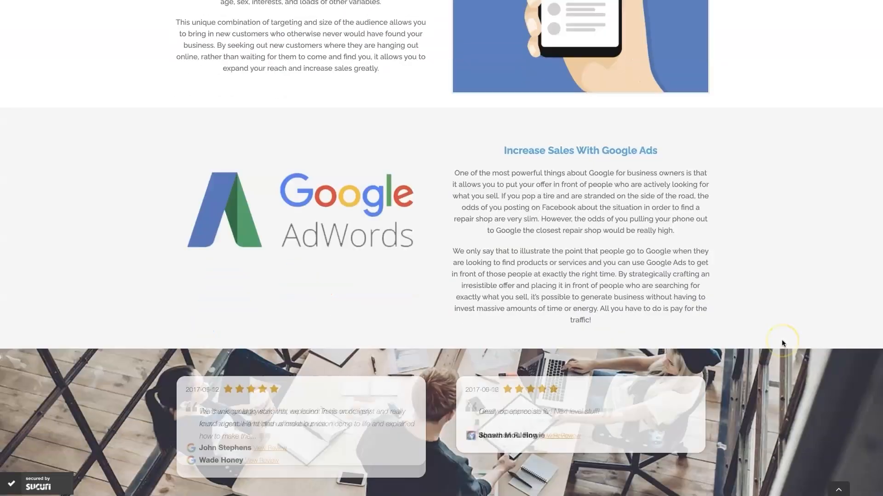
scroll(781, 342, "down", 2)
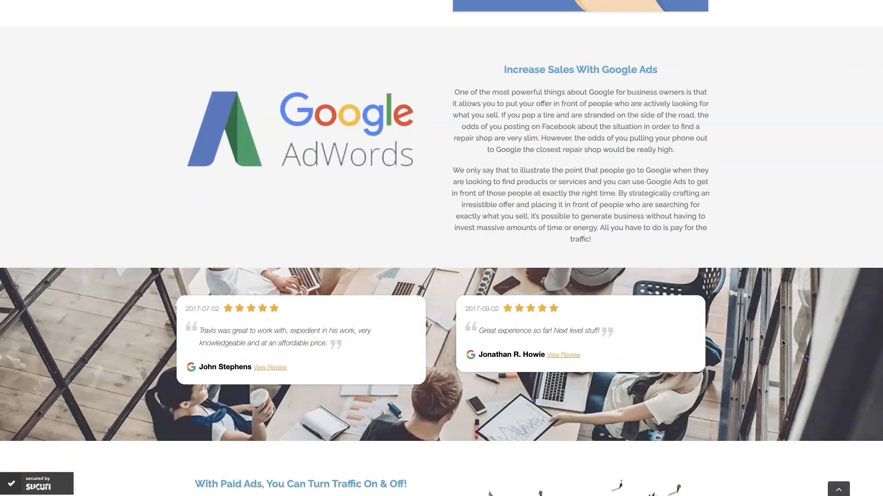
scroll(783, 344, "up", 1)
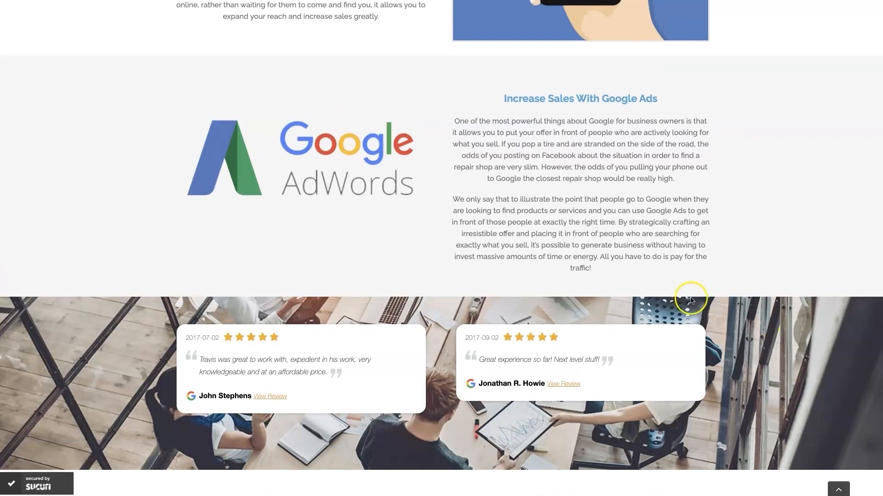